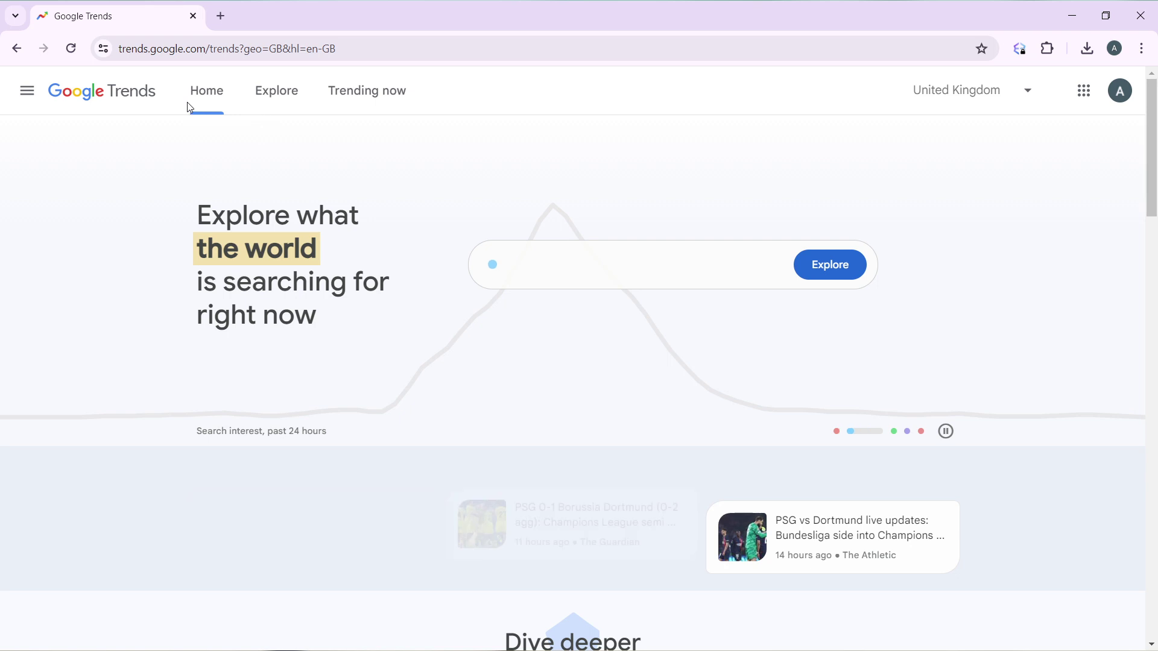
Start a new Explore search and run it for the term 'Bikini'
left_click(276, 103)
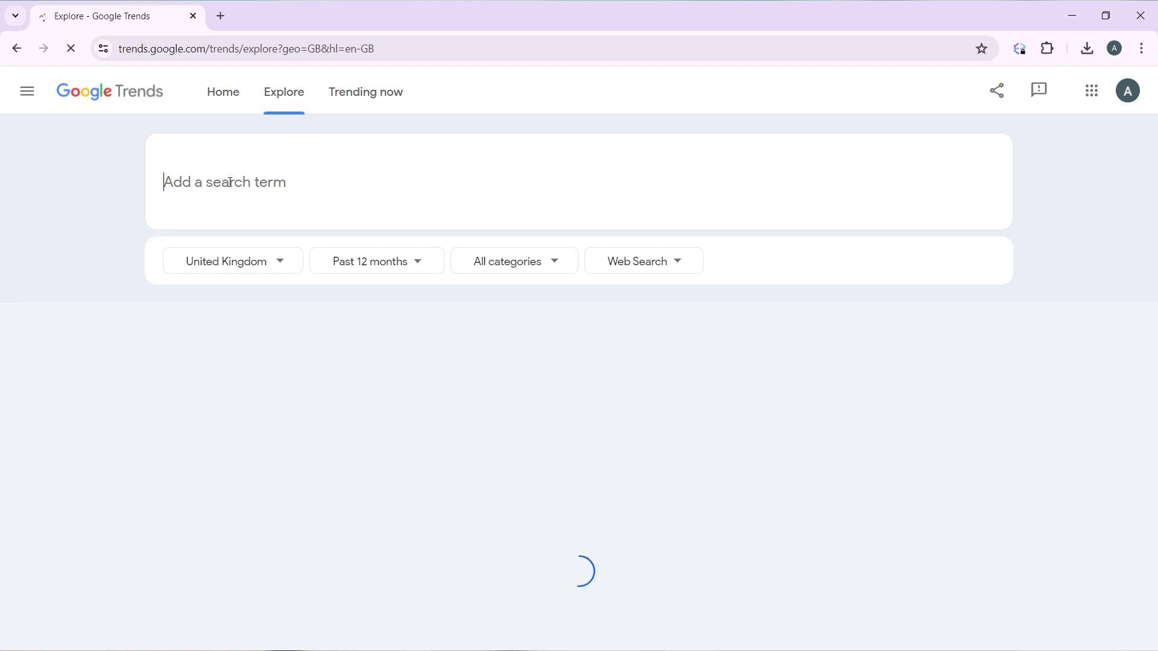
type("Wo")
key("BackSpace")
key("BackSpace")
type("B")
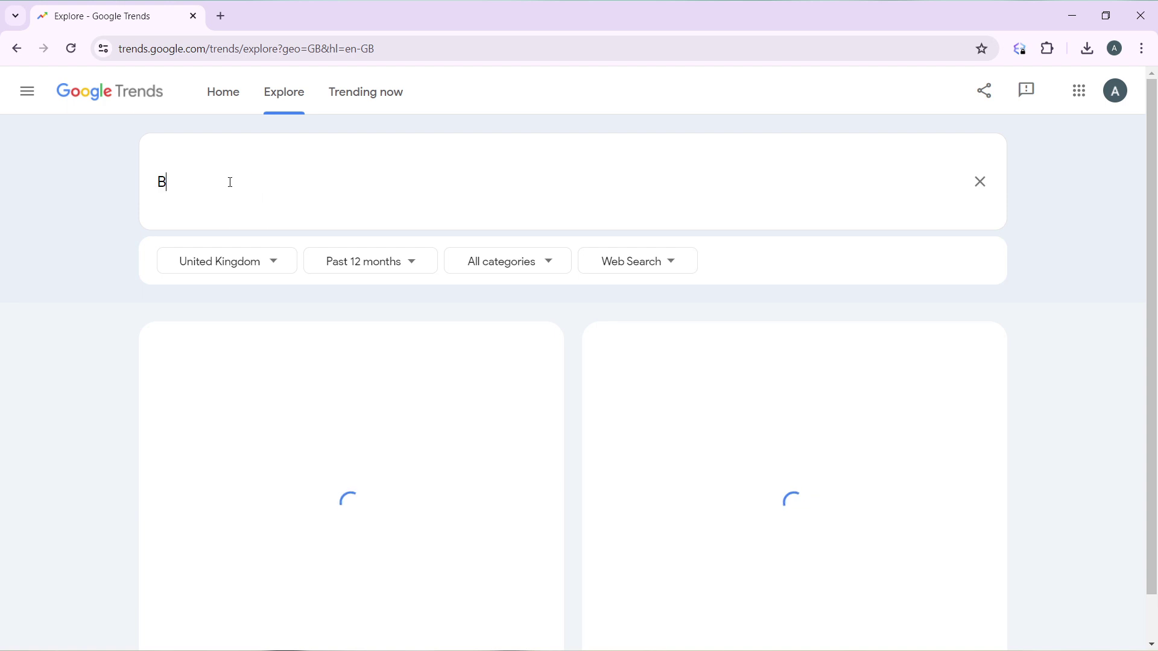
type("ikini")
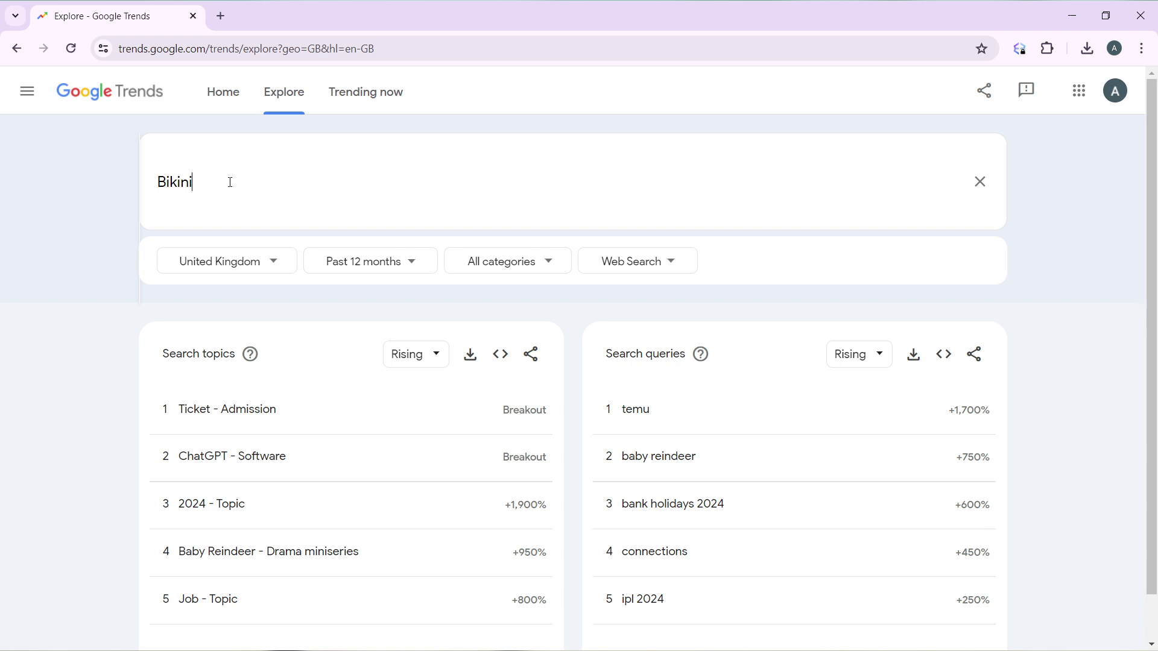
key("BackSpace")
key("BackSpace")
key("BackSpace")
key("BackSpace")
key("BackSpace")
key("BackSpace")
type("Bikini")
key("Return")
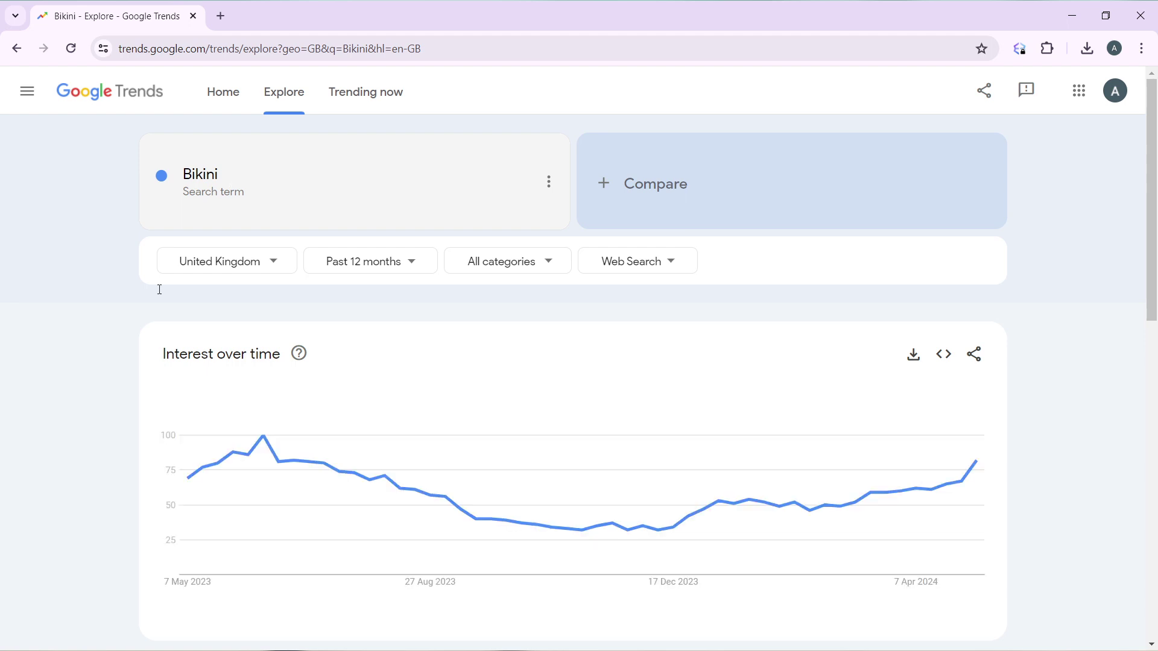
Switch the region to Worldwide, keeping past 12 months, all categories and Web Search
left_click(263, 264)
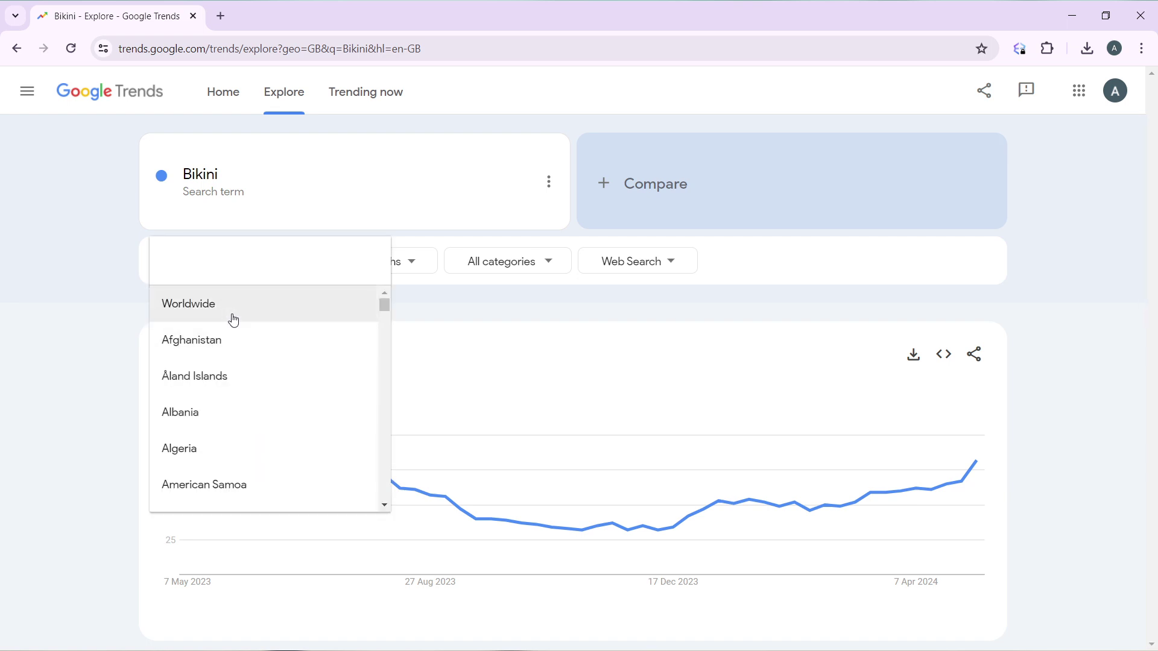
left_click(234, 319)
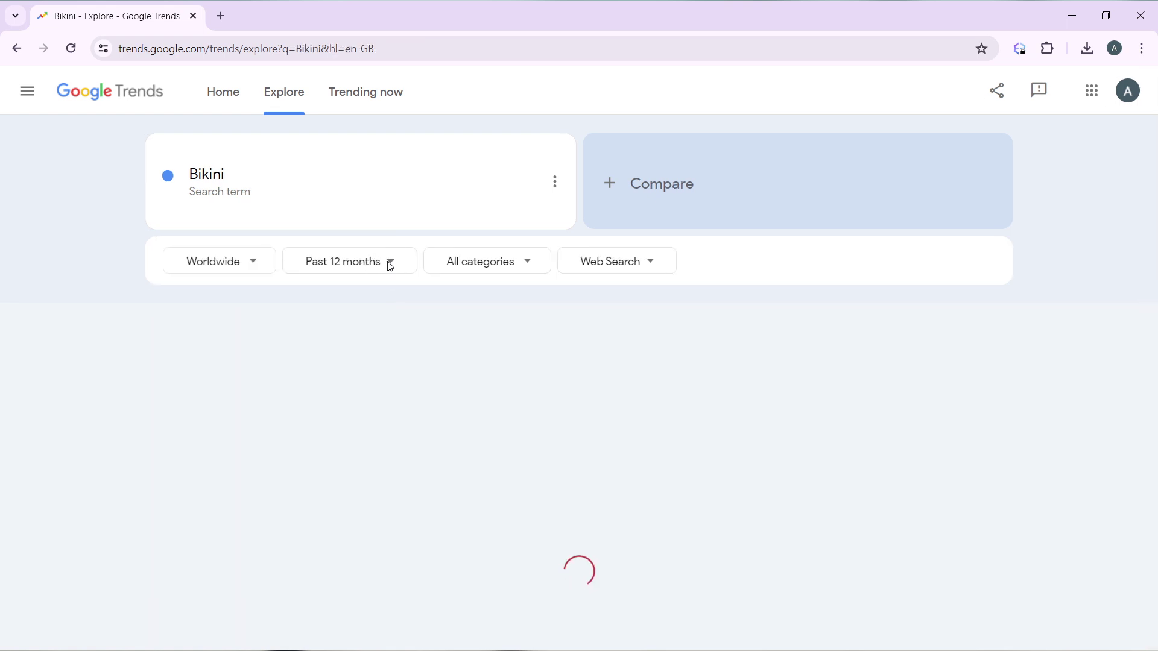
left_click(387, 266)
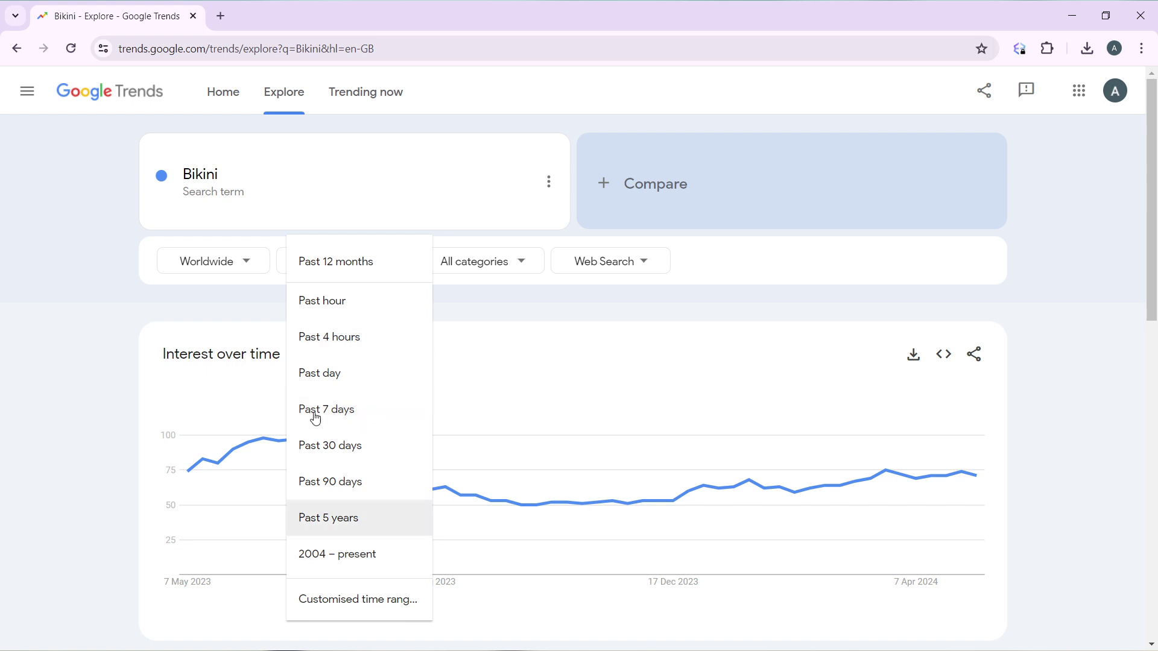
left_click(775, 275)
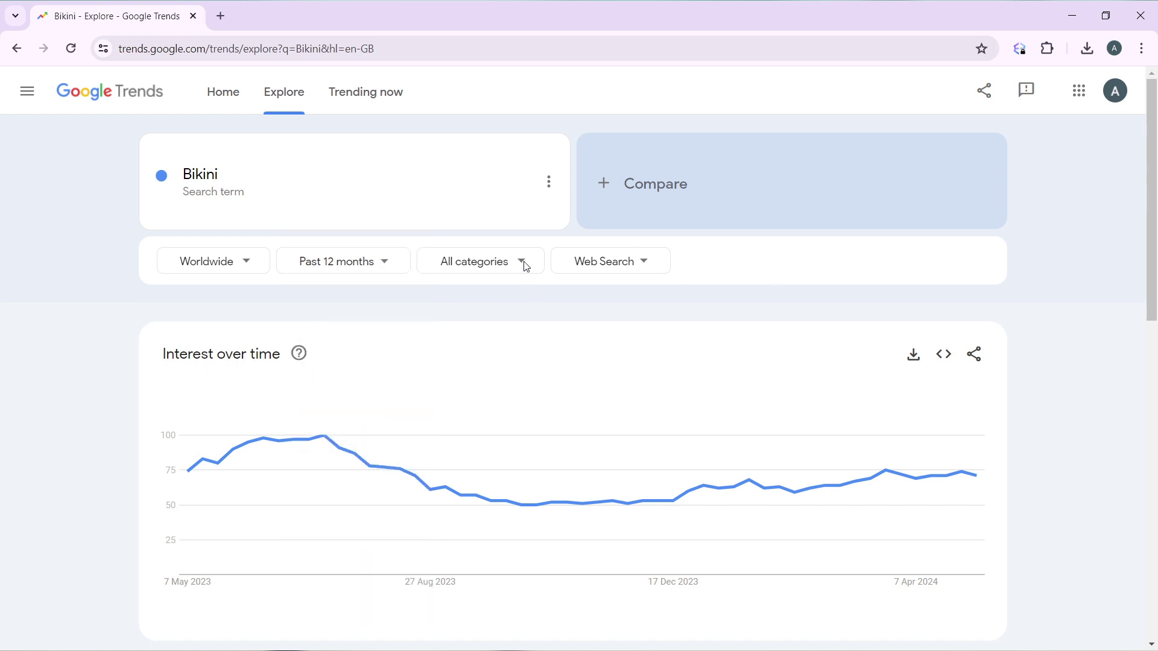
left_click(506, 272)
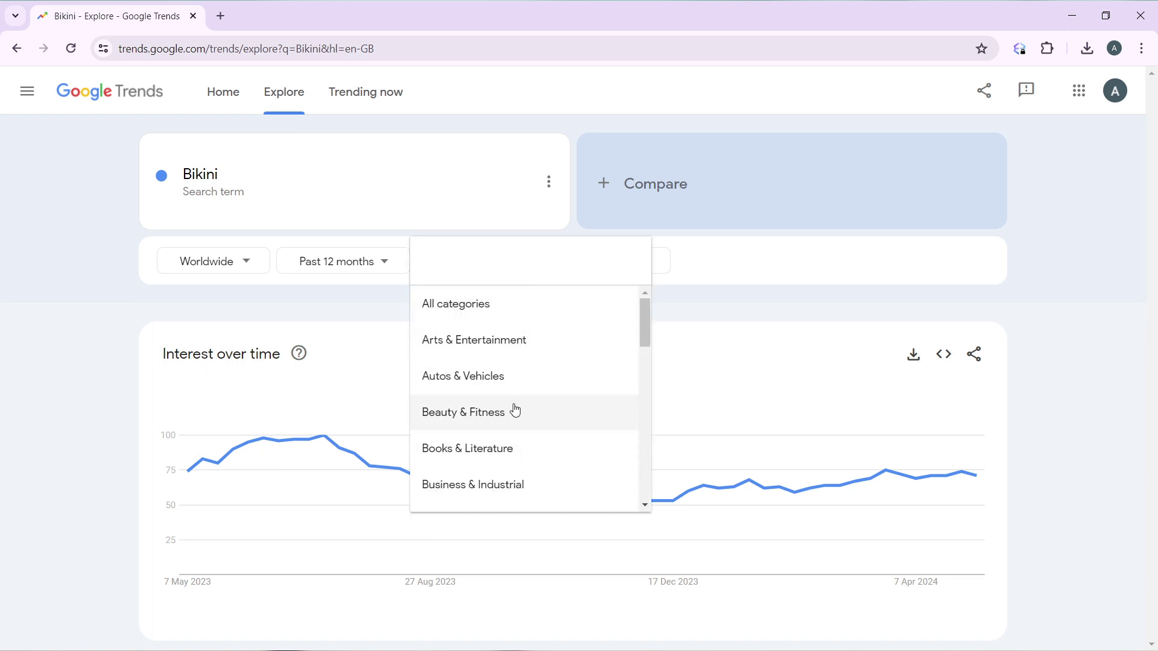
left_click(779, 266)
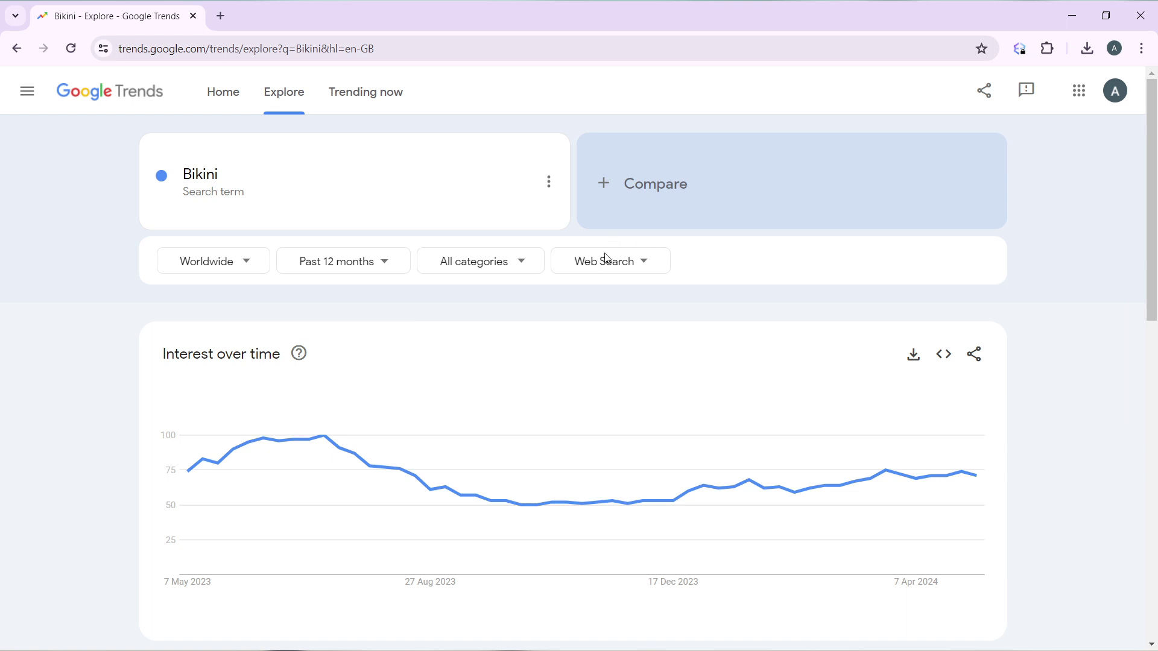
left_click(608, 268)
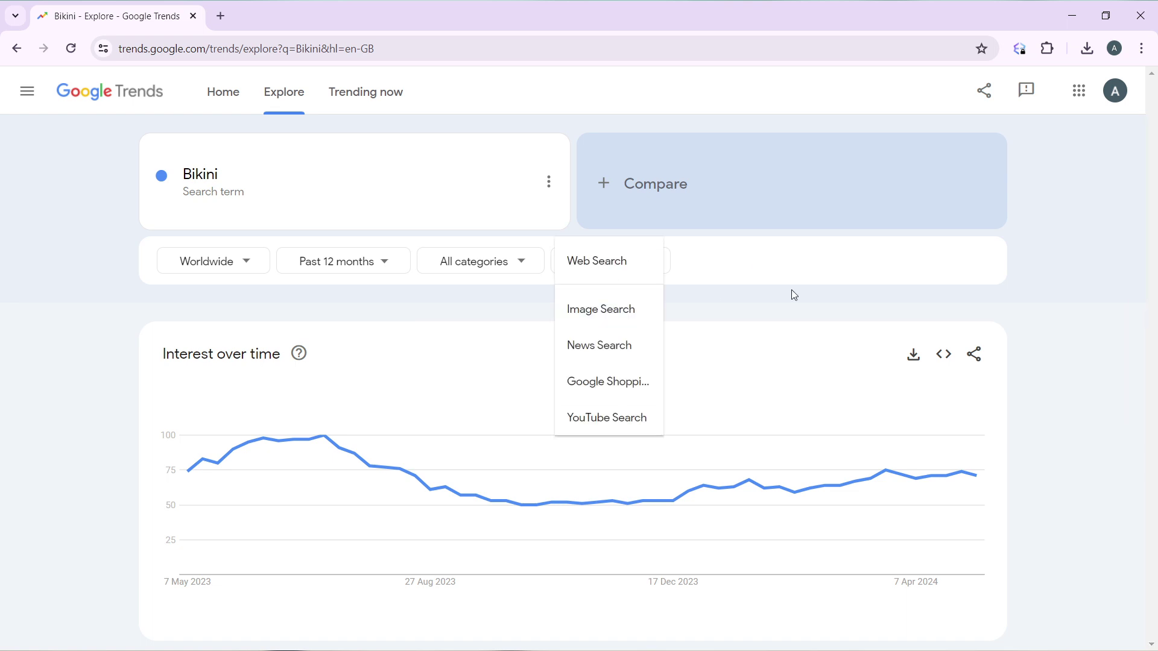
left_click(730, 275)
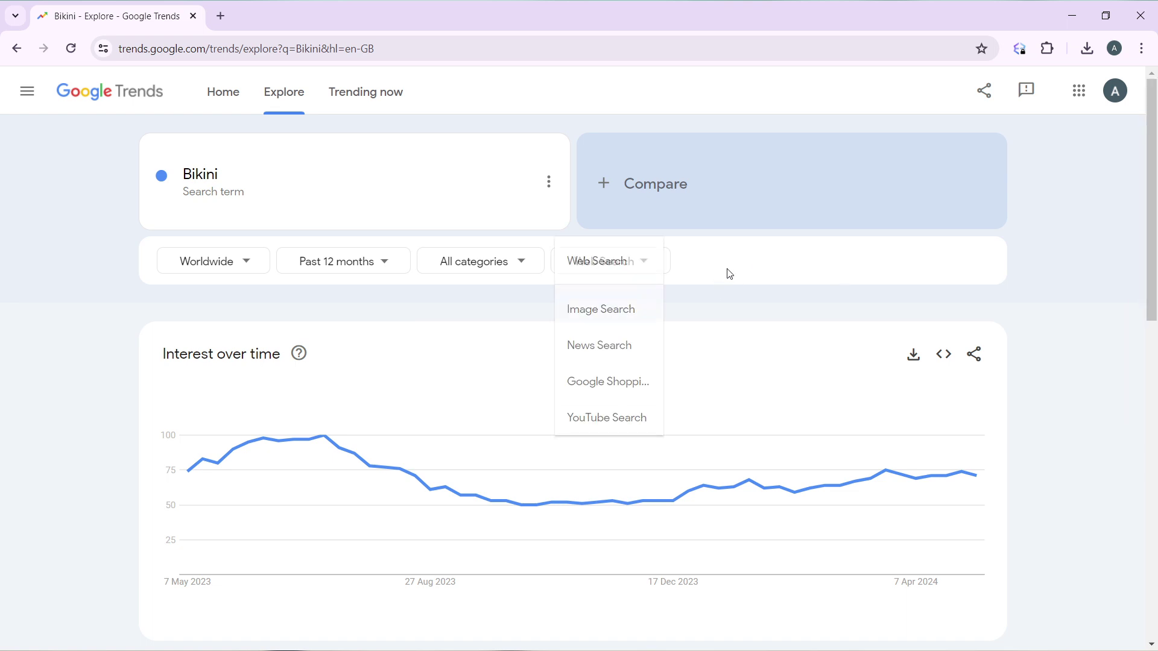
mouse_move(700, 446)
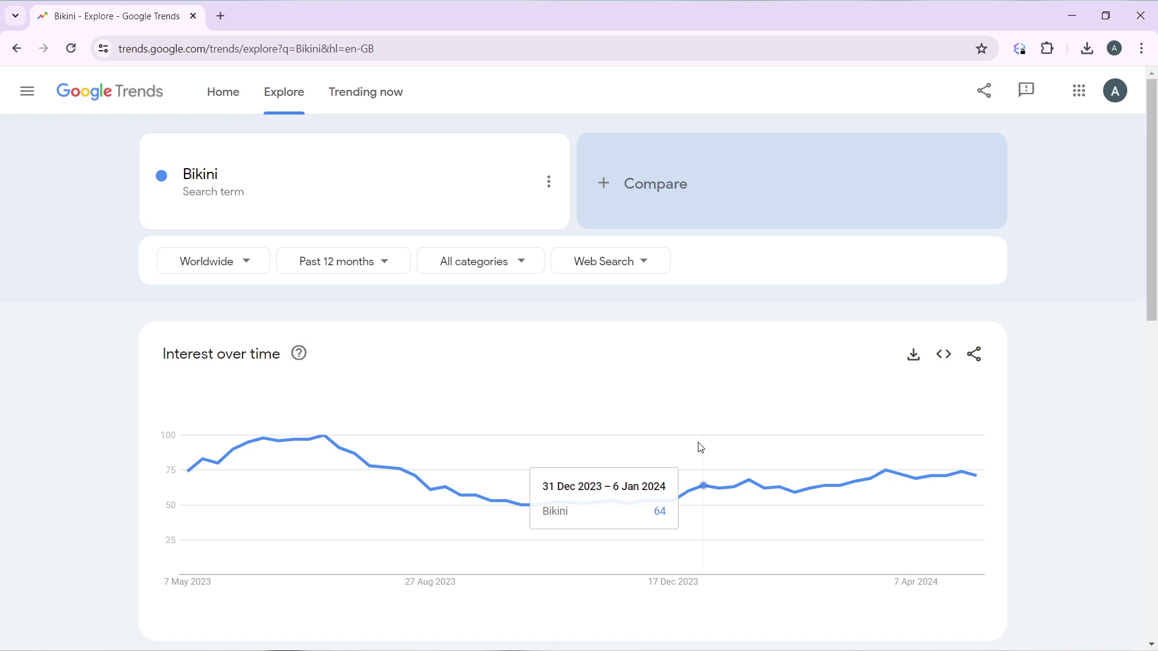
Check the chart's weekly values, peaking at 100 in 9–15 Jul 2023, then reach Interest by region
scroll(700, 447, "down", 1)
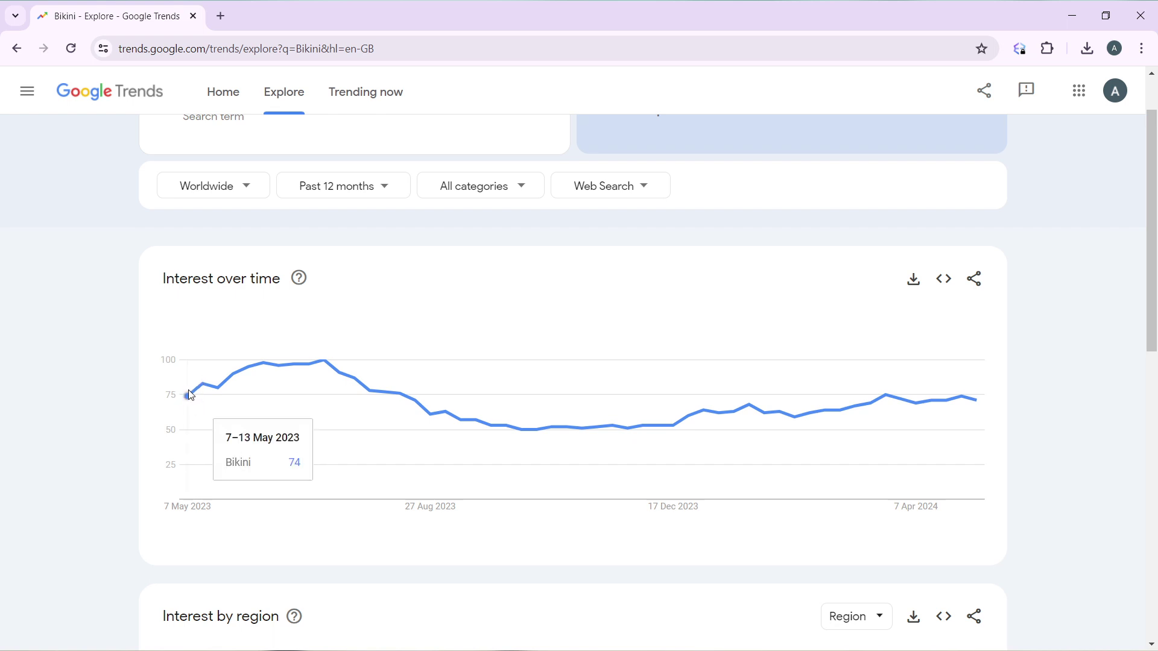
mouse_move(221, 386)
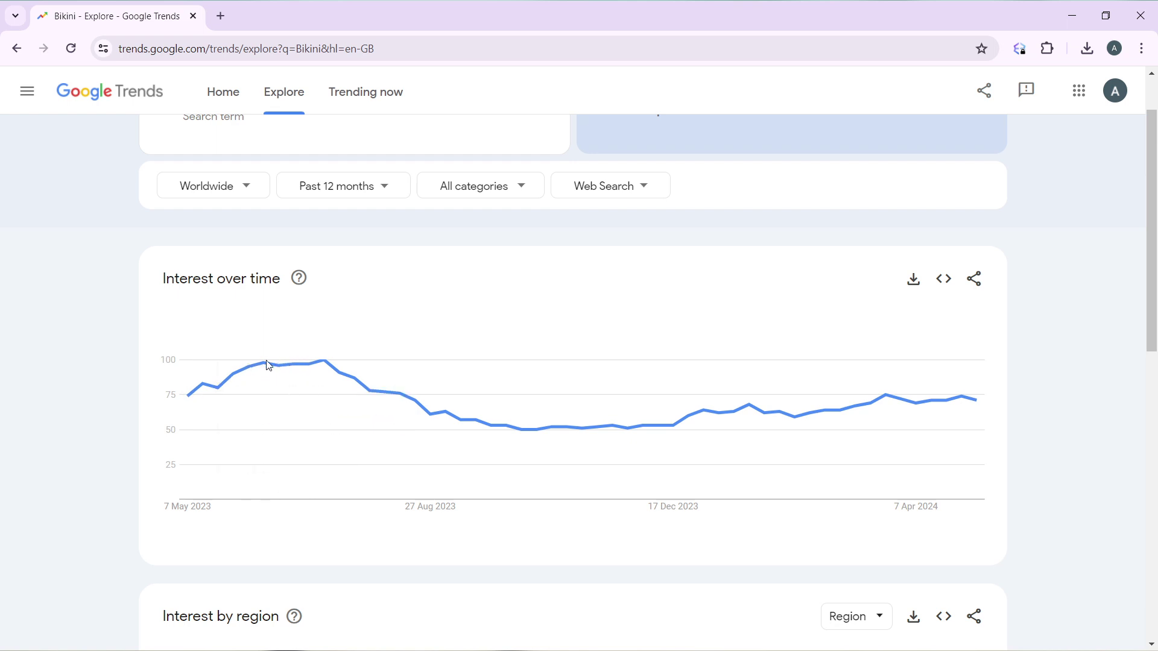
mouse_move(264, 366)
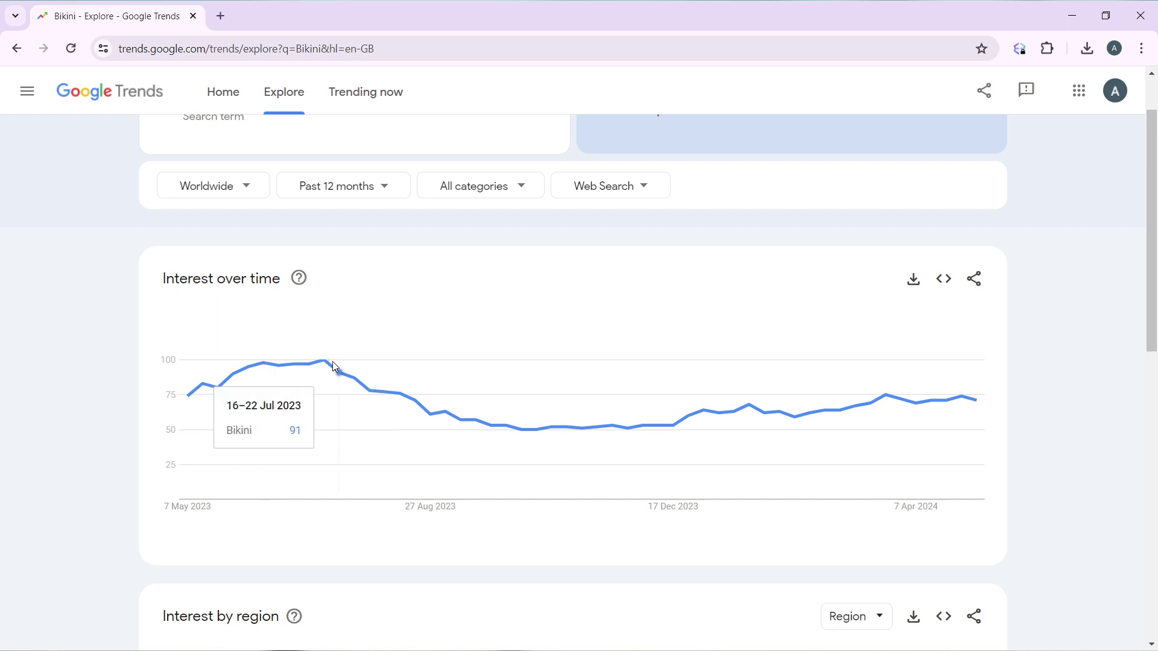
mouse_move(324, 369)
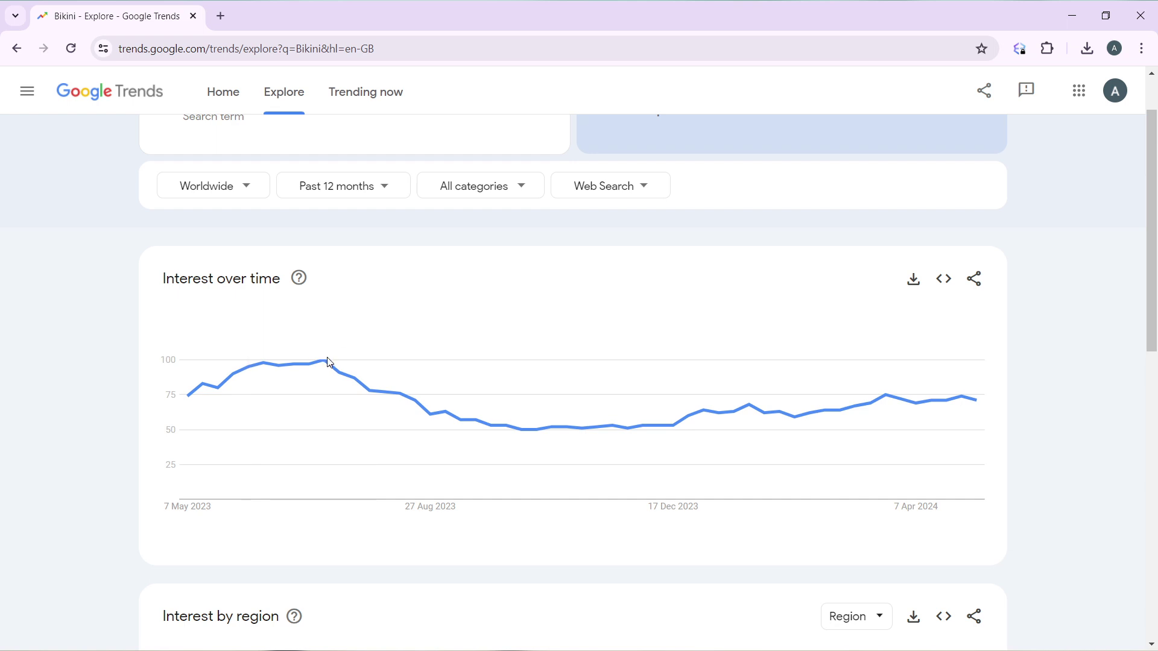
scroll(329, 363, "down", 6)
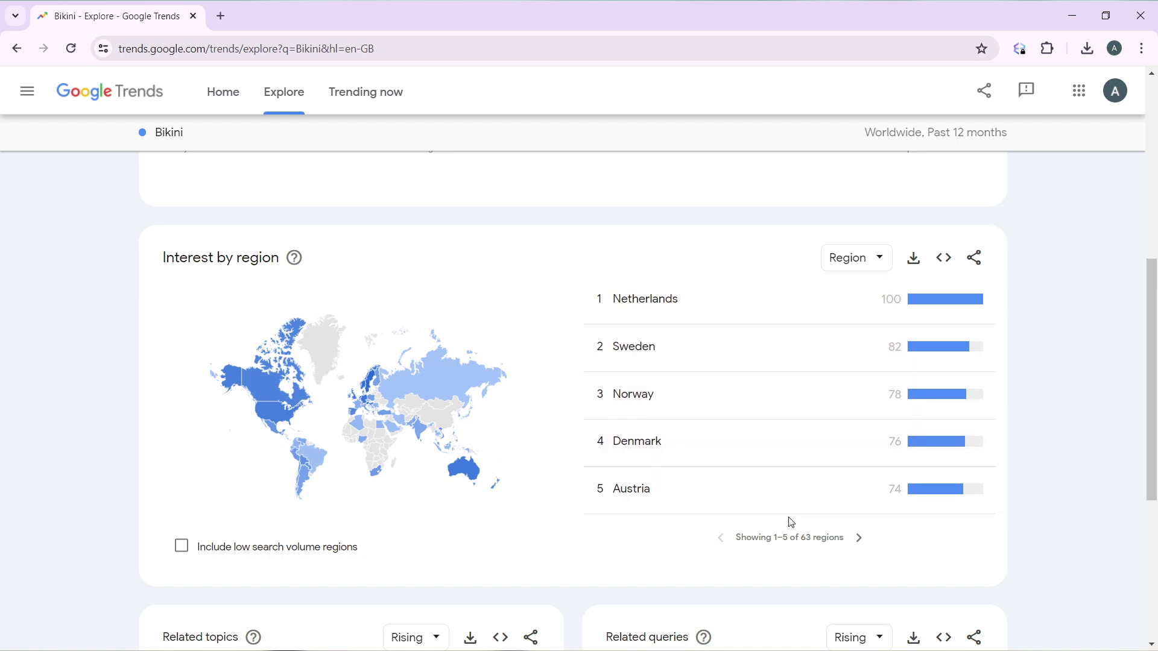
Scroll through Bikini's Related topics and Related queries, then back to the top
scroll(822, 535, "down", 5)
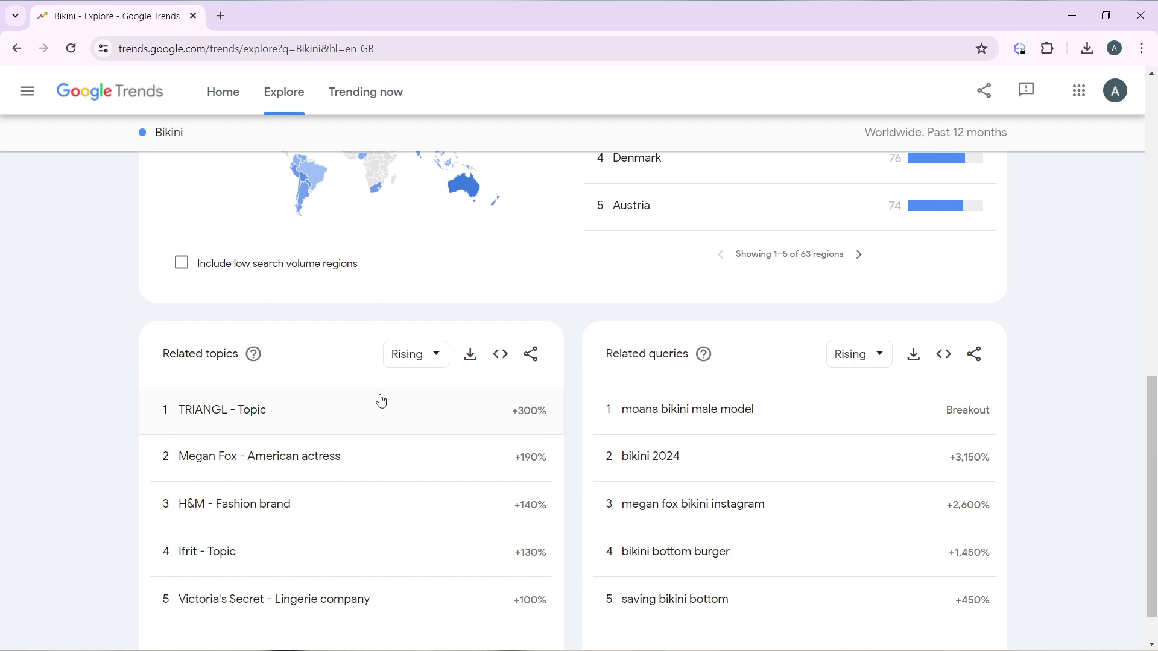
scroll(381, 401, "down", 1)
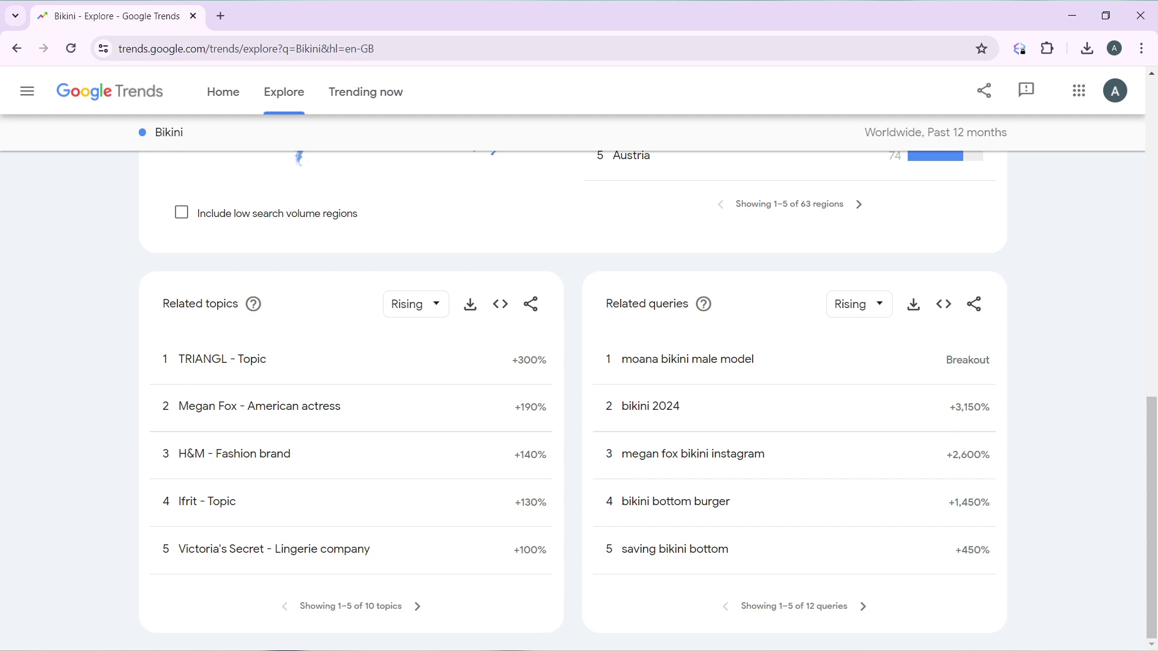
scroll(573, 398, "up", 12)
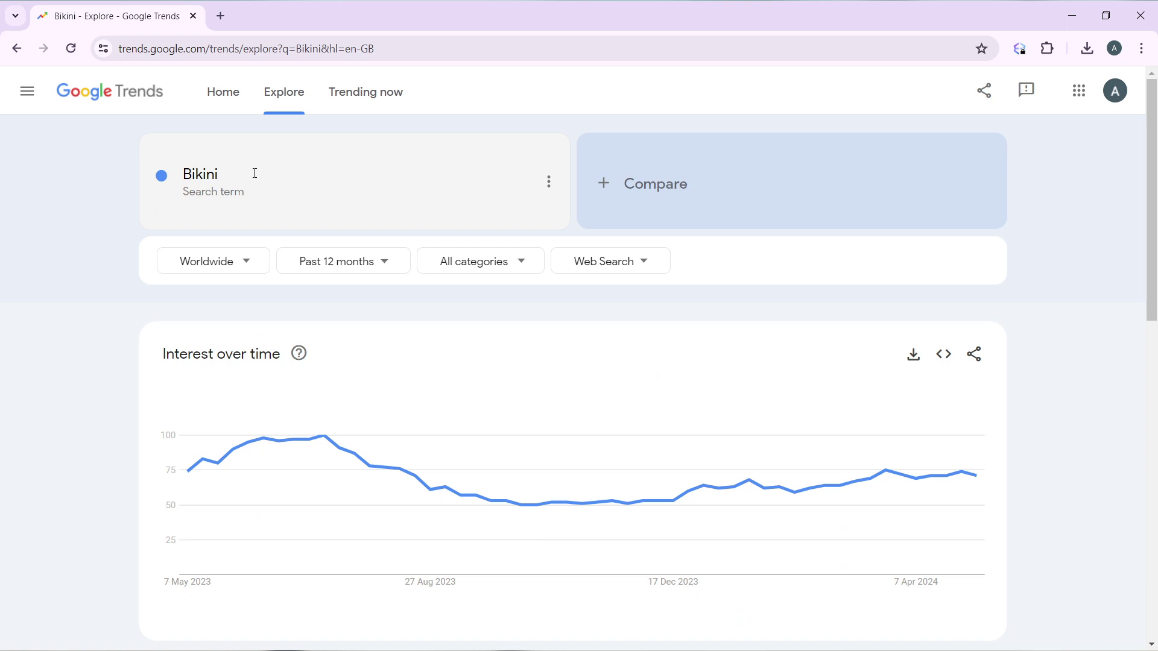
Change the search term from 'Bikini' to 'Men's Clothing' and rerun the search
left_click(255, 173)
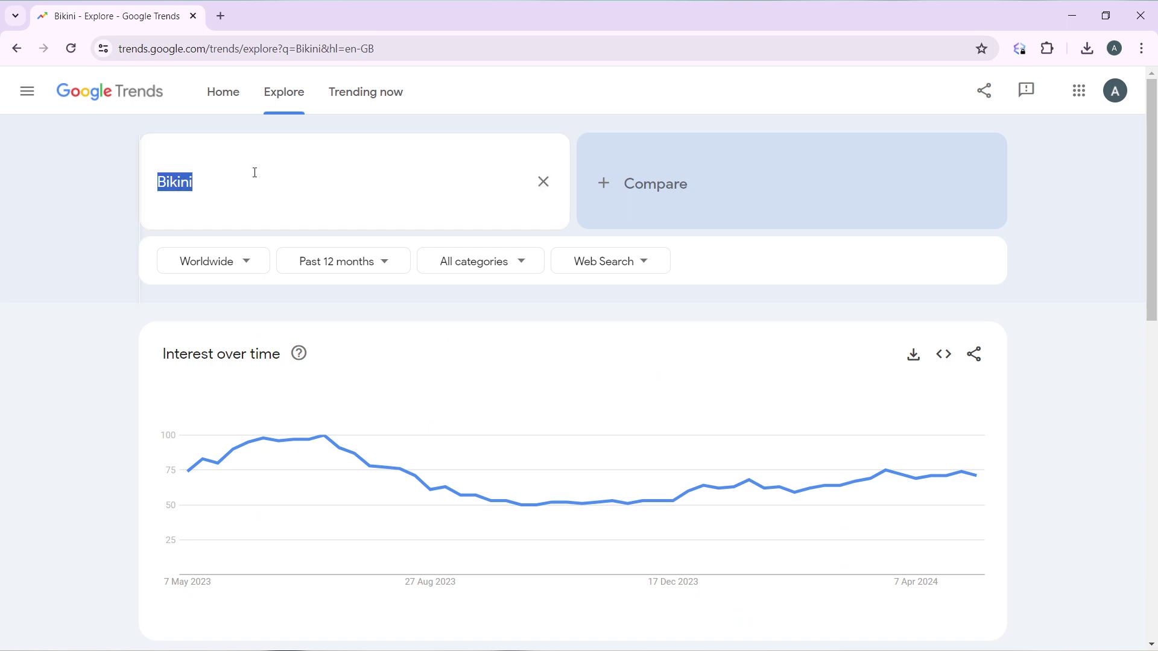
type("Men's Clo")
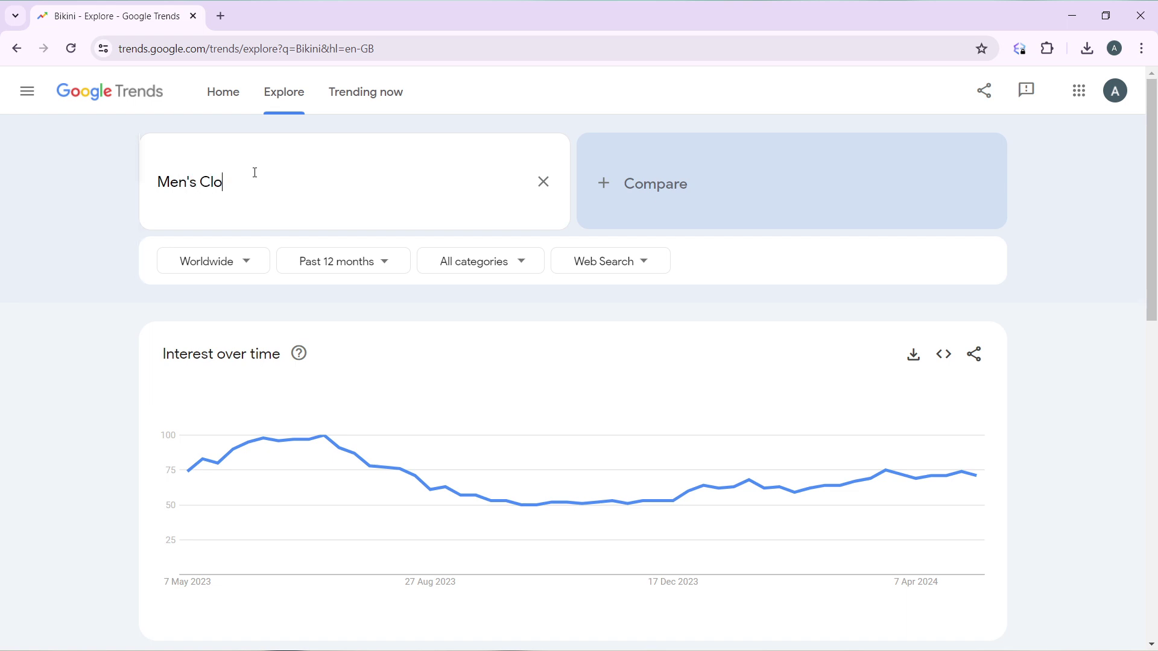
type("thing")
key("Return")
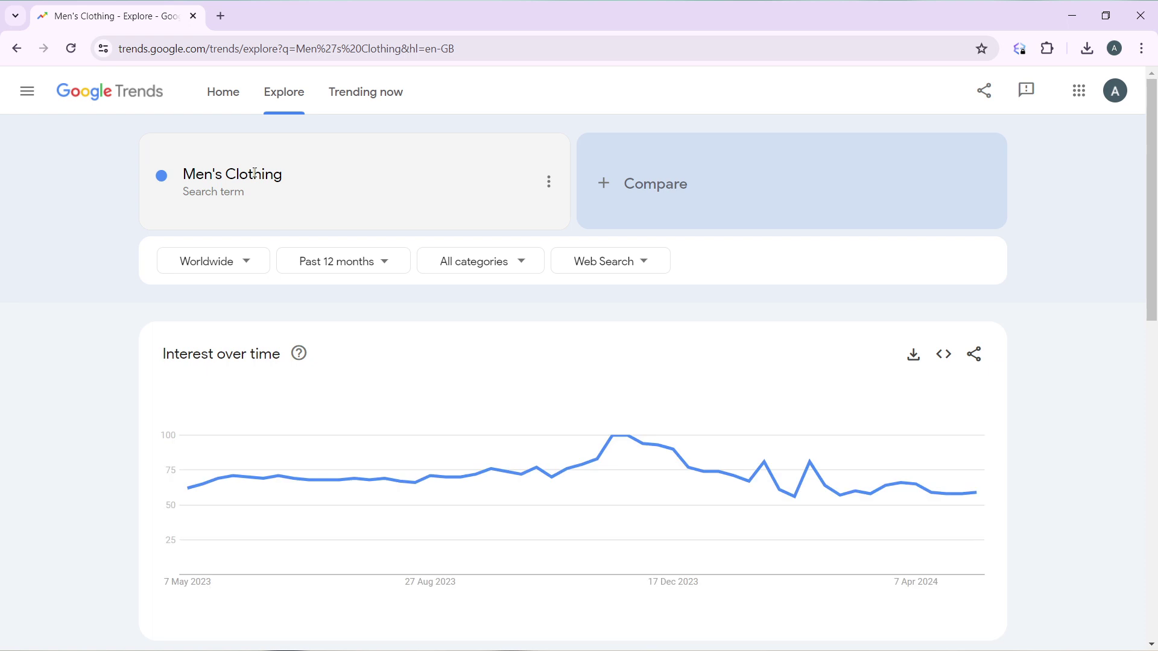
scroll(256, 174, "down", 10)
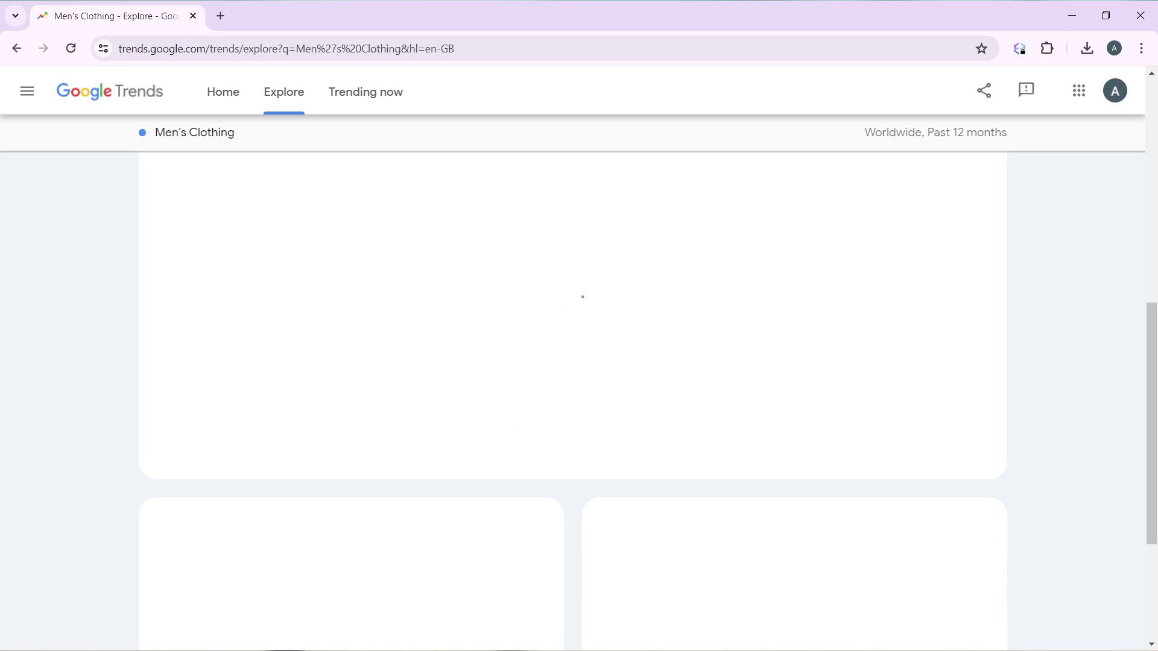
scroll(579, 398, "down", 4)
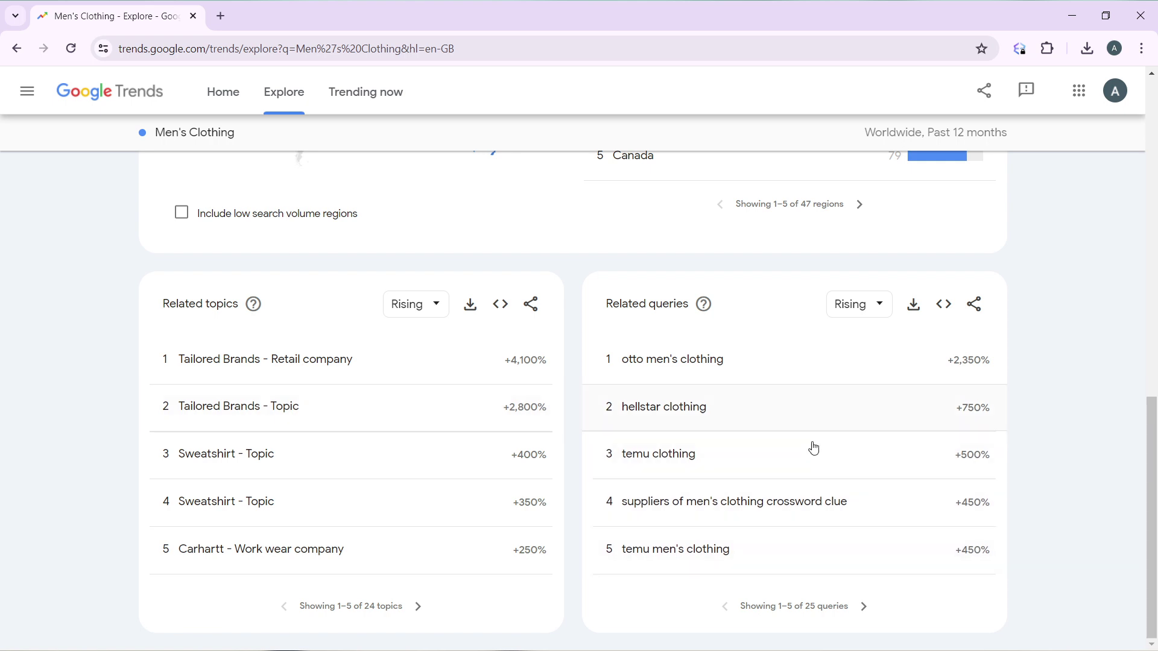
key("Home")
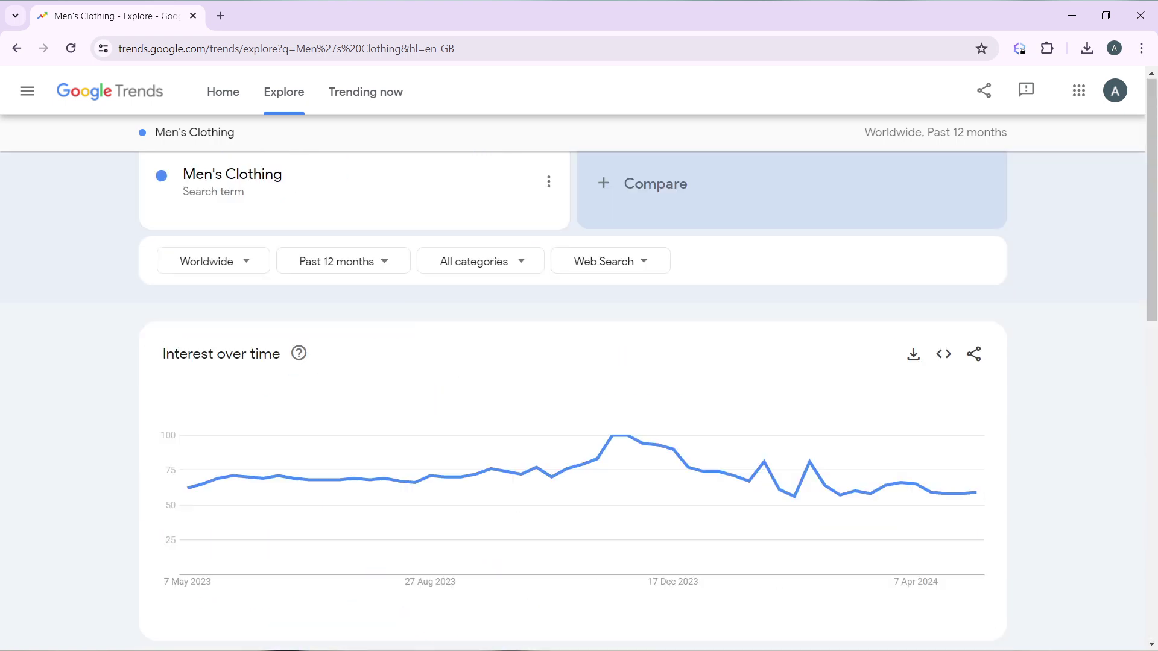